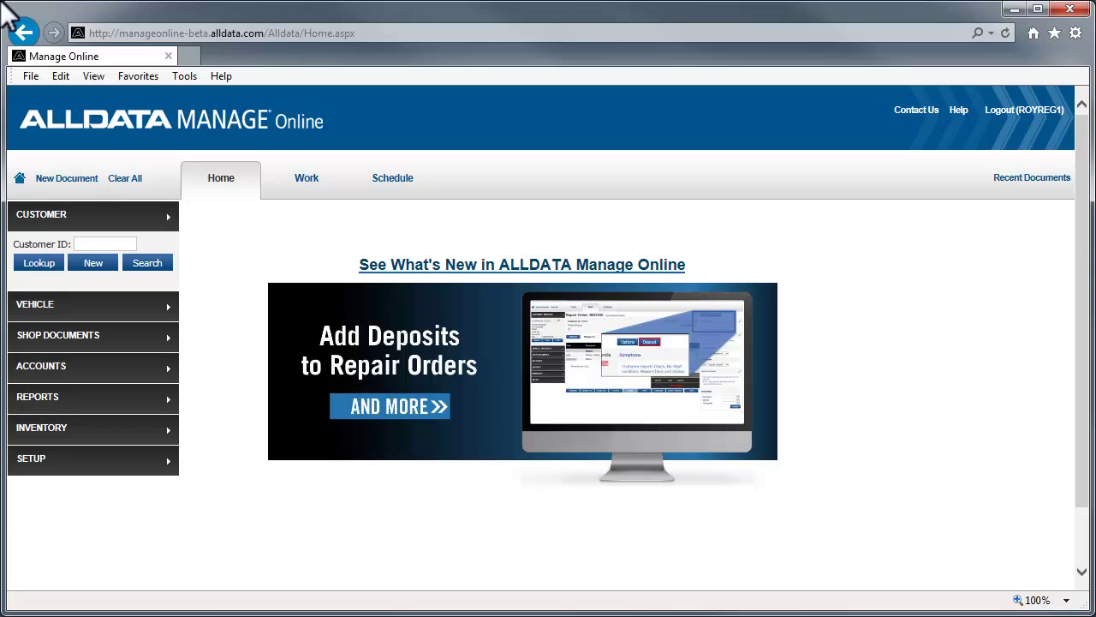
# Turn on Enable myCARFAX in SETUP > User Options > myCARFAX and save it with Update
pyautogui.click(65, 459)
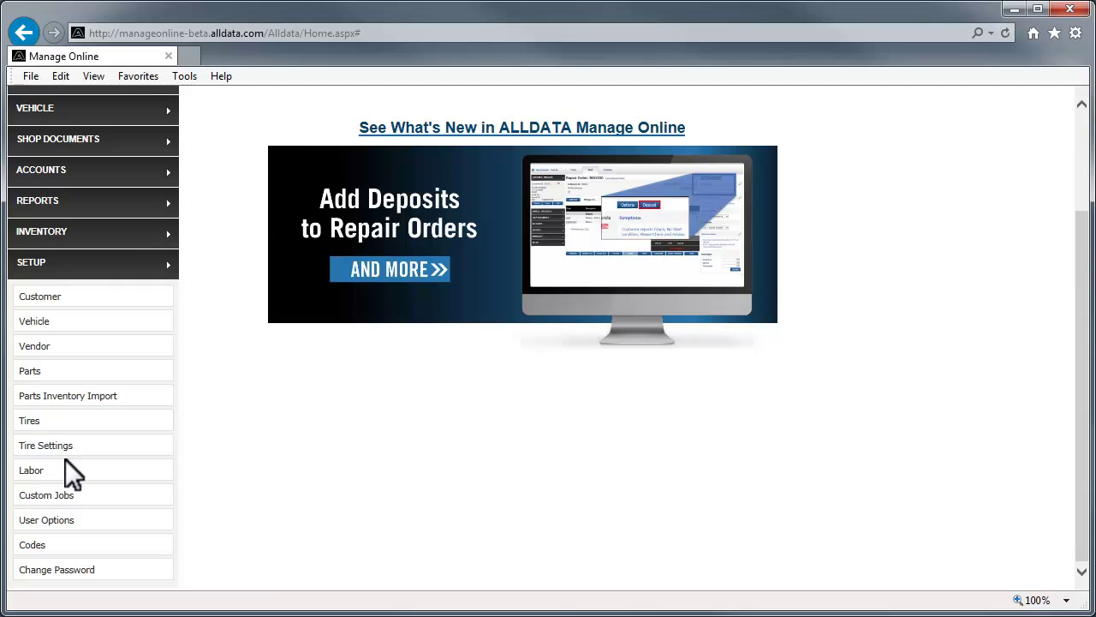
pyautogui.click(75, 520)
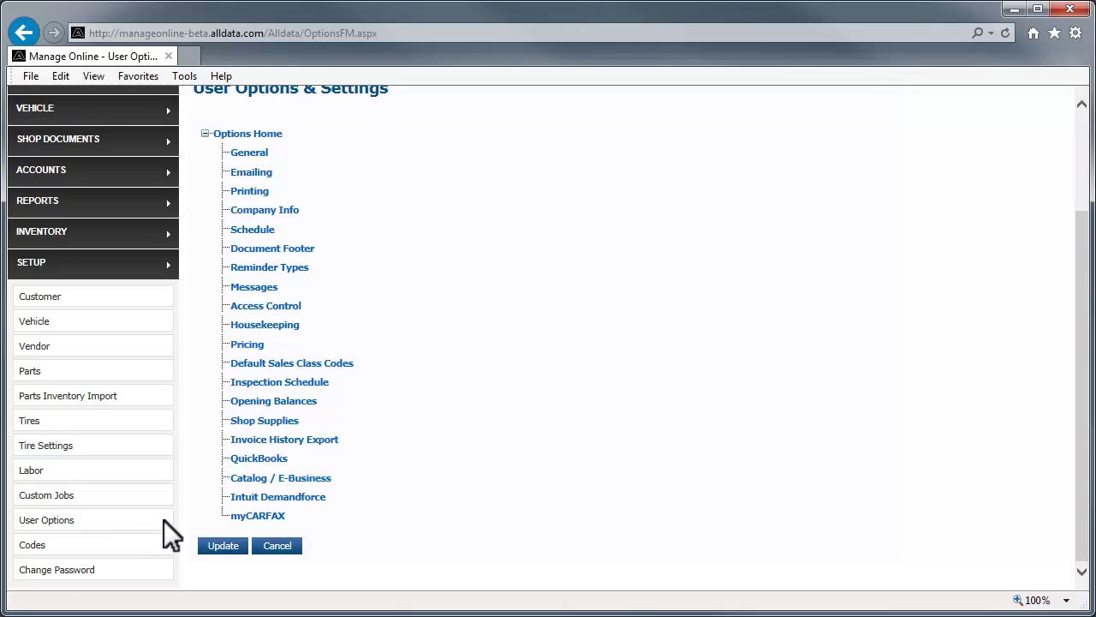
pyautogui.click(268, 515)
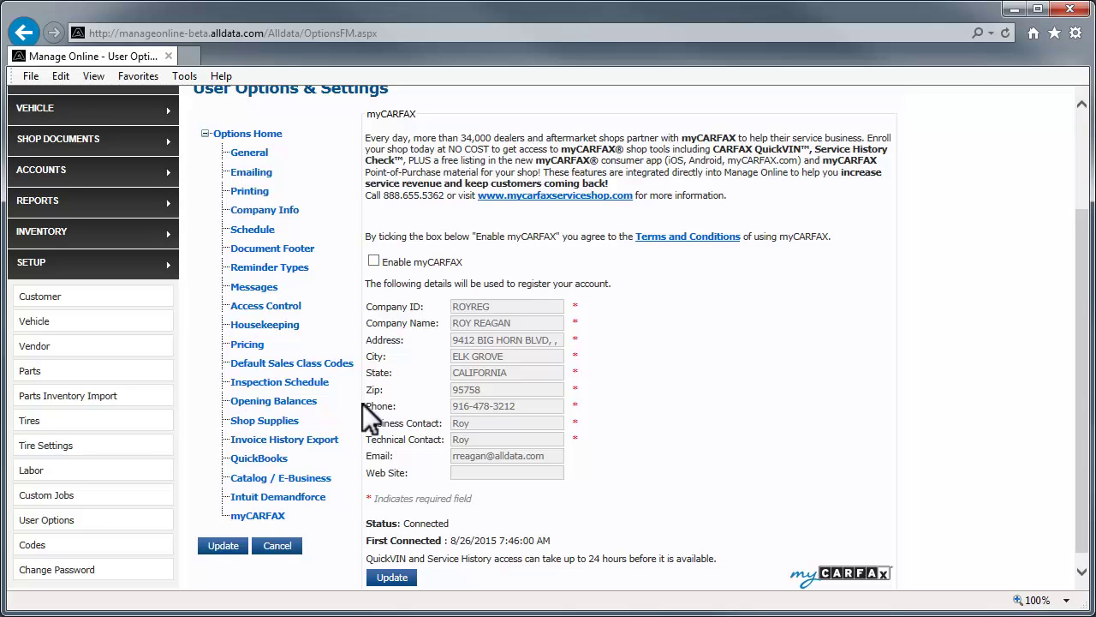
pyautogui.click(373, 260)
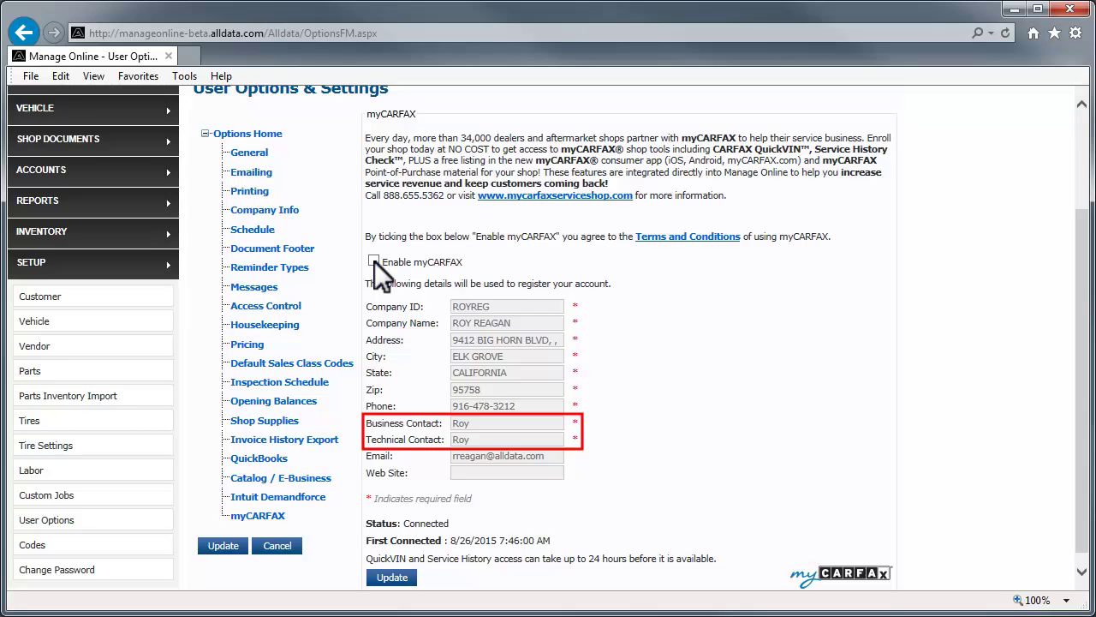
pyautogui.click(374, 261)
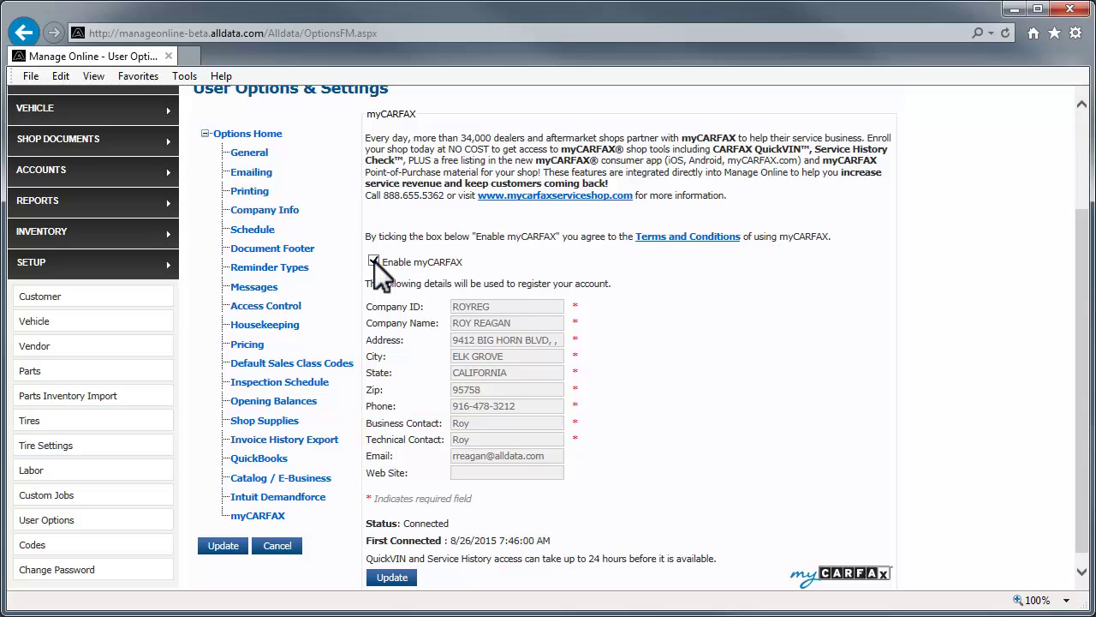
pyautogui.click(223, 545)
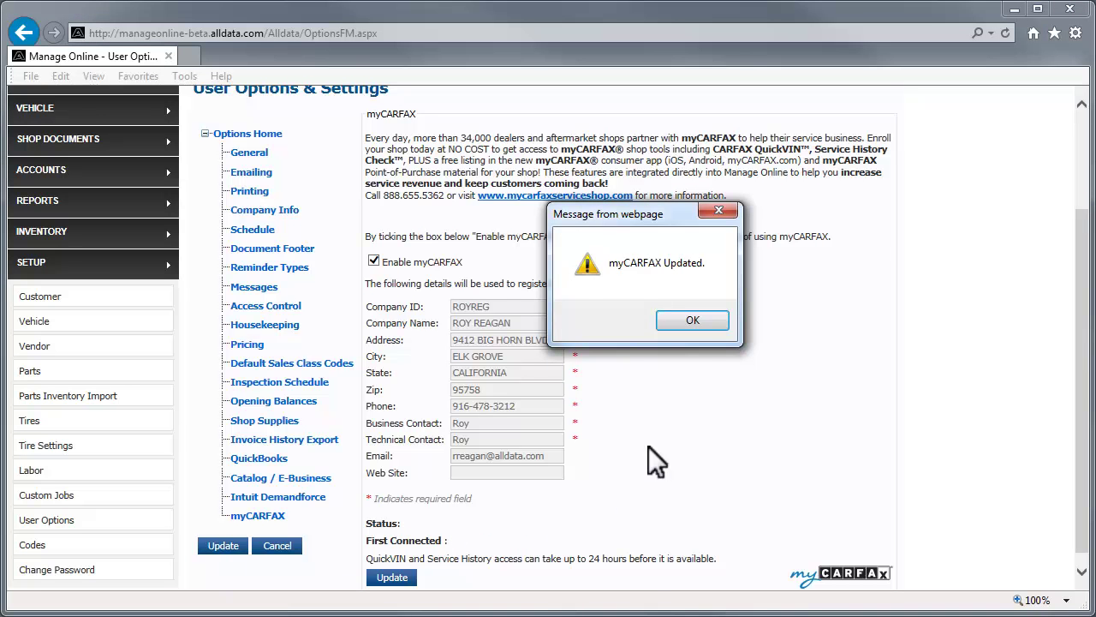
pyautogui.click(705, 320)
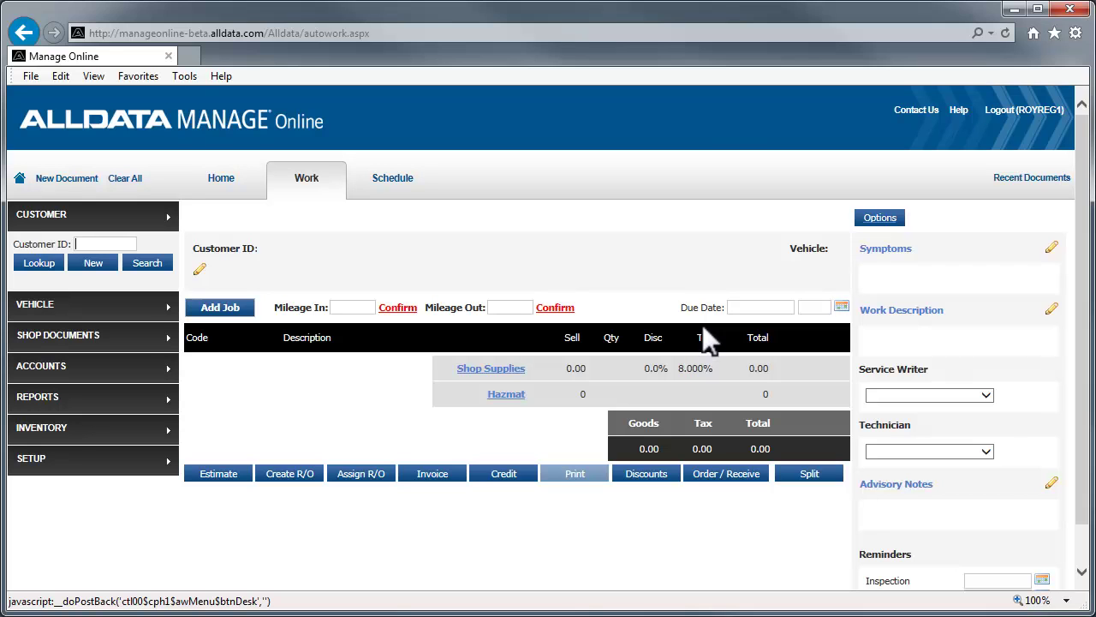
pyautogui.click(132, 300)
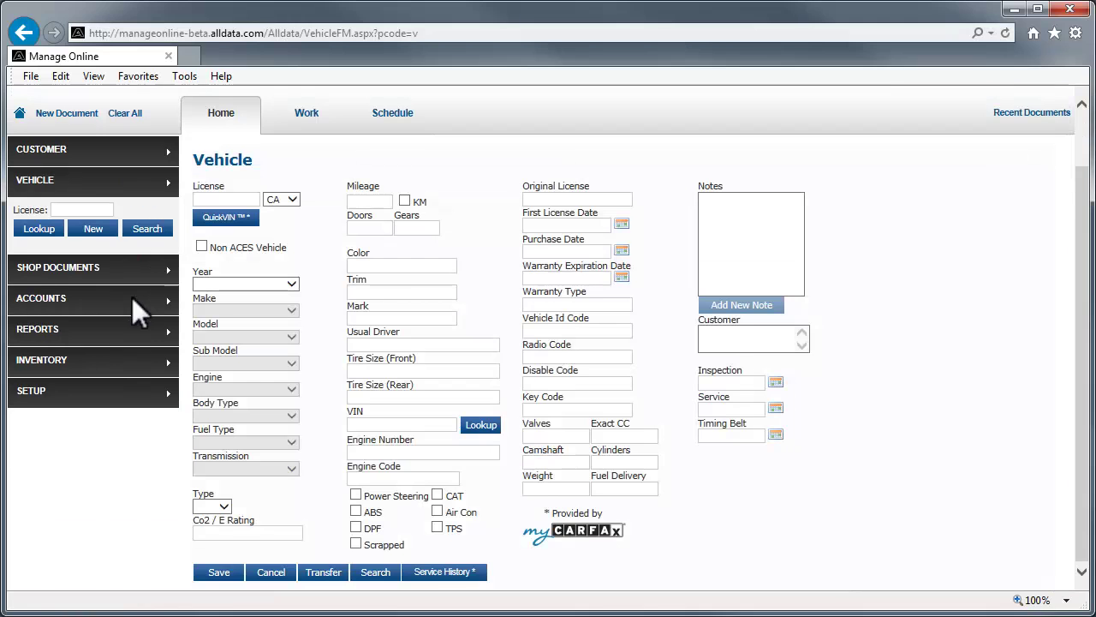
pyautogui.click(246, 195)
pyautogui.write('7gcy914')
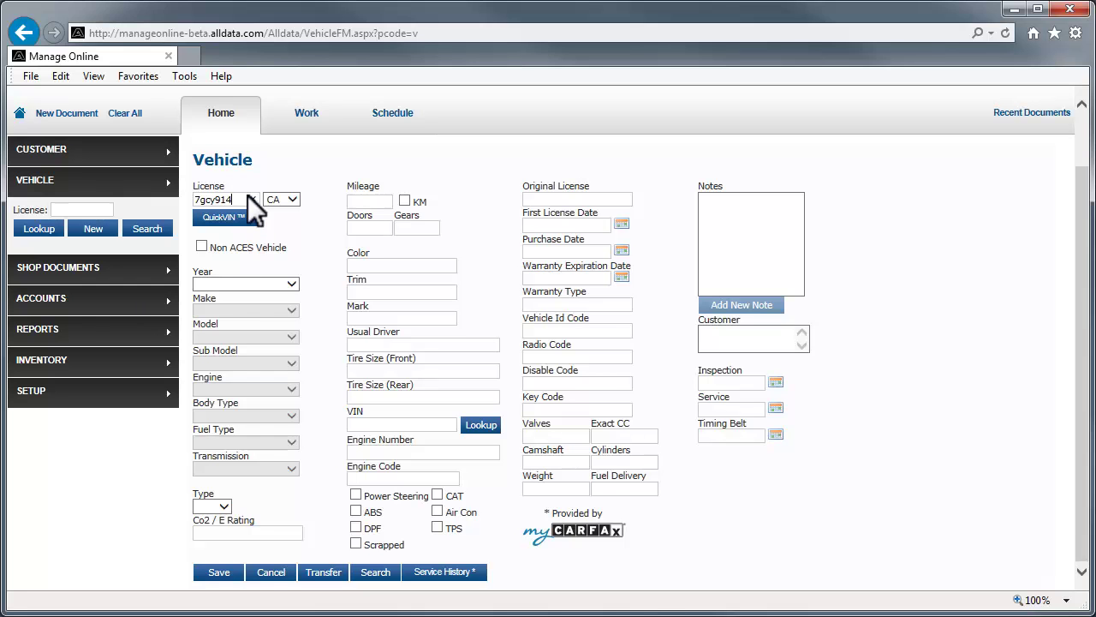
pyautogui.click(232, 216)
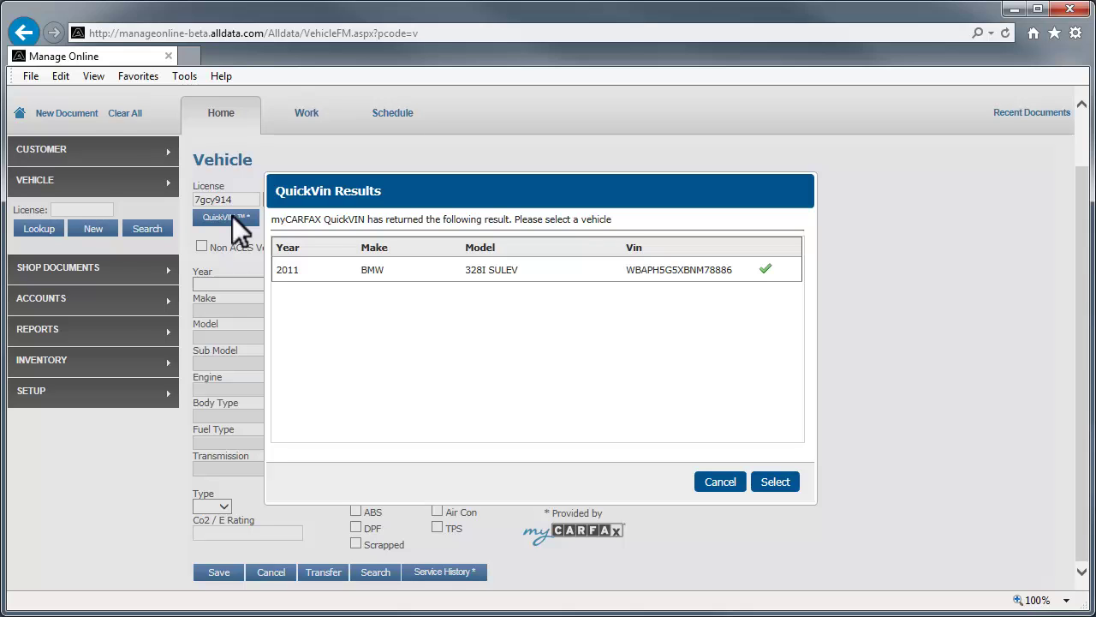
pyautogui.click(763, 269)
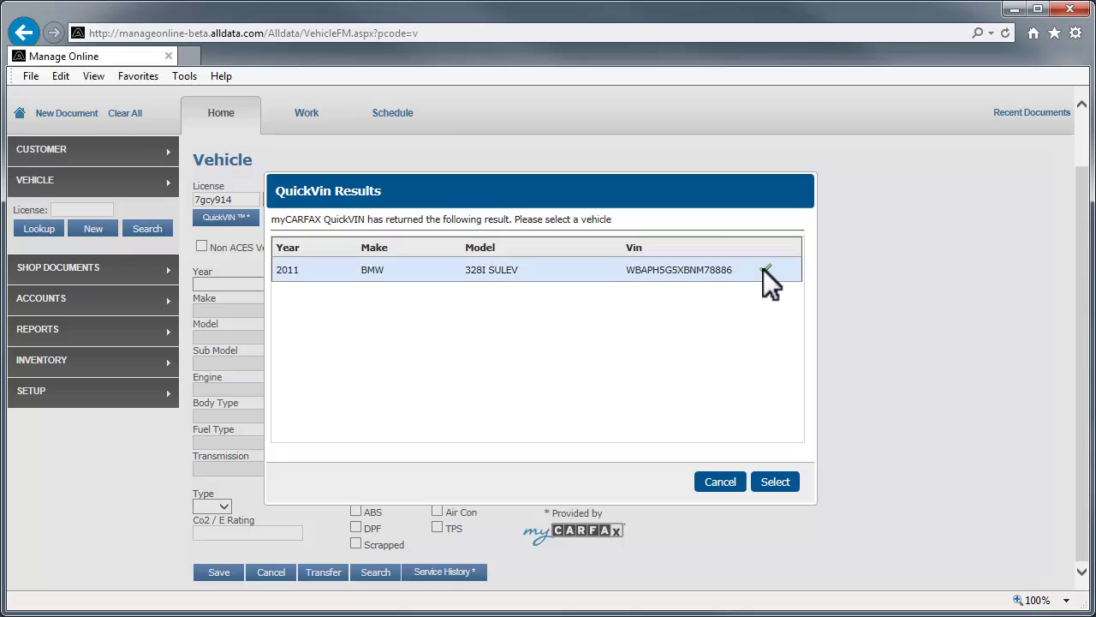
pyautogui.click(776, 481)
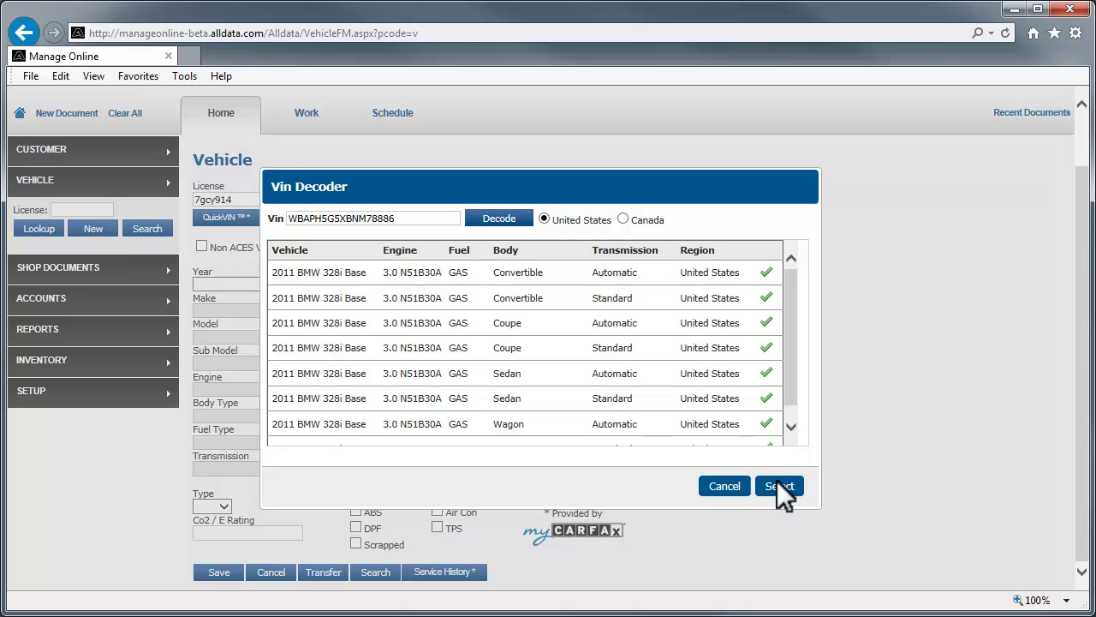
pyautogui.click(763, 373)
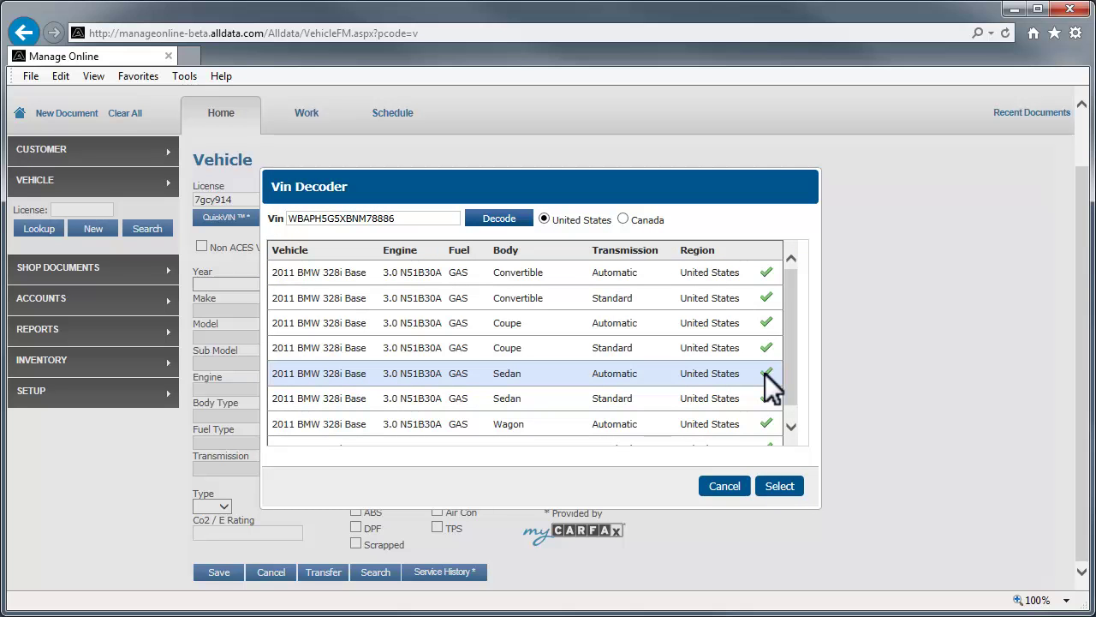
# Fill the vehicle form with the decoded BMW 328i Base automatic sedan
pyautogui.click(775, 487)
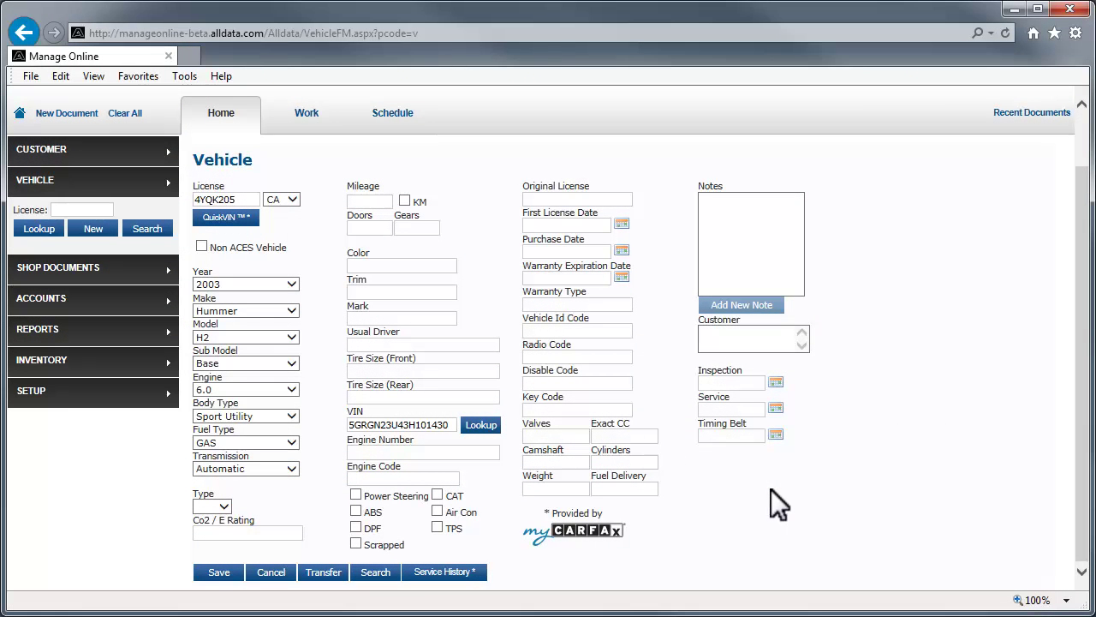
pyautogui.click(463, 571)
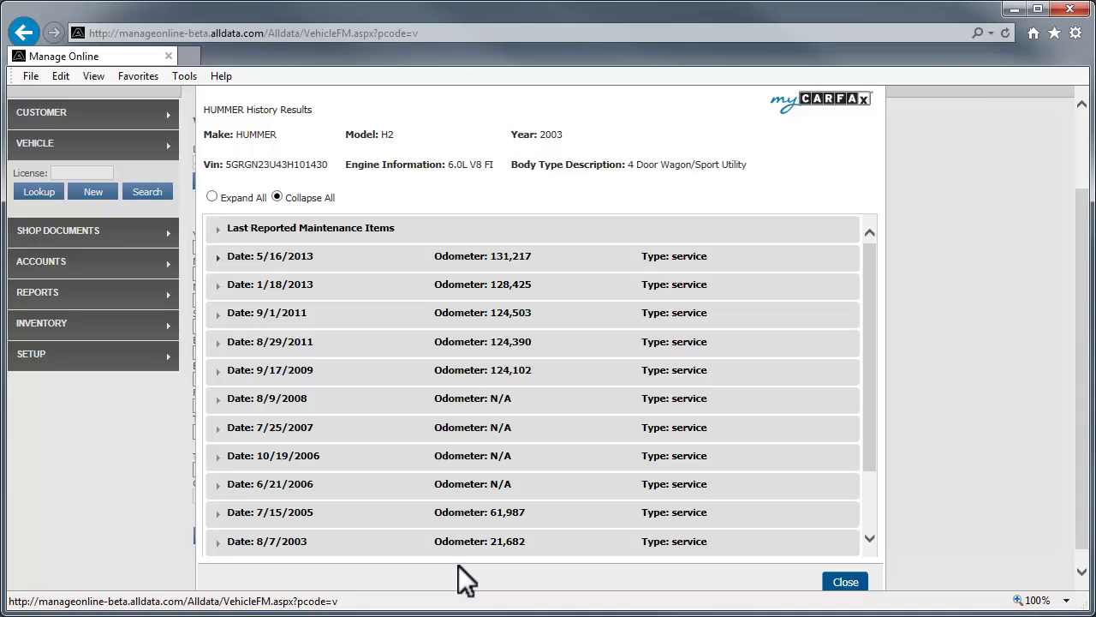
pyautogui.click(306, 268)
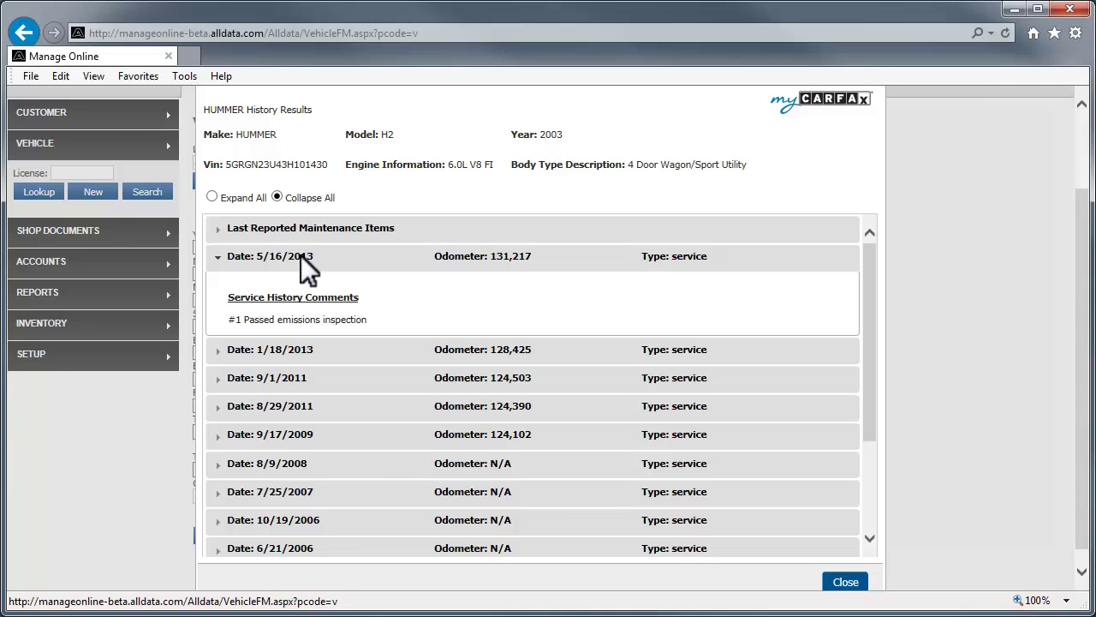
pyautogui.click(212, 198)
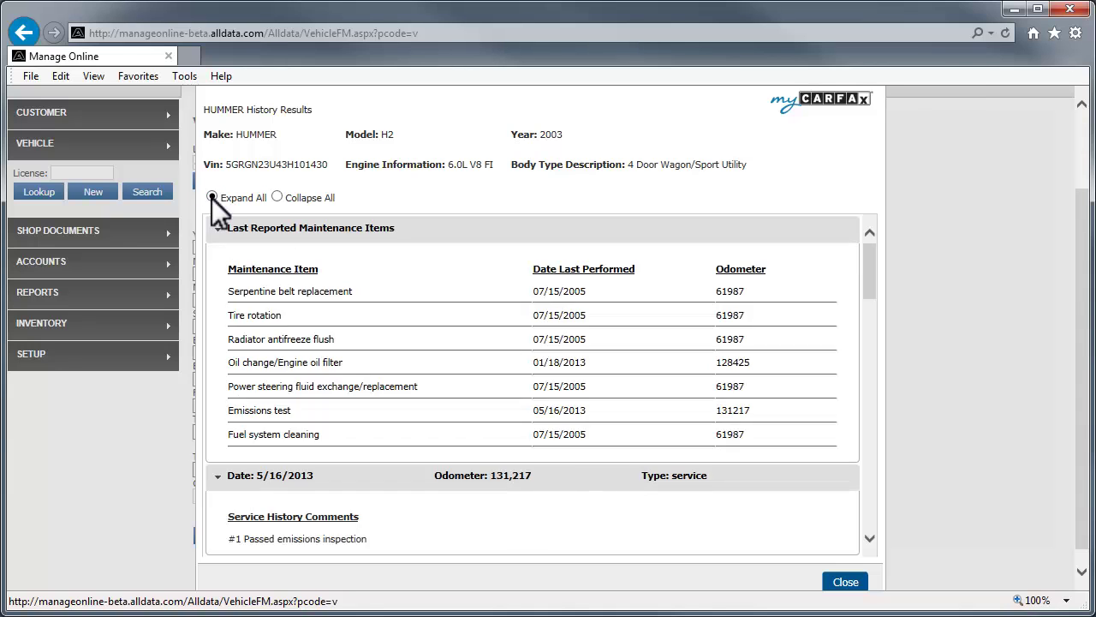
pyautogui.click(869, 517)
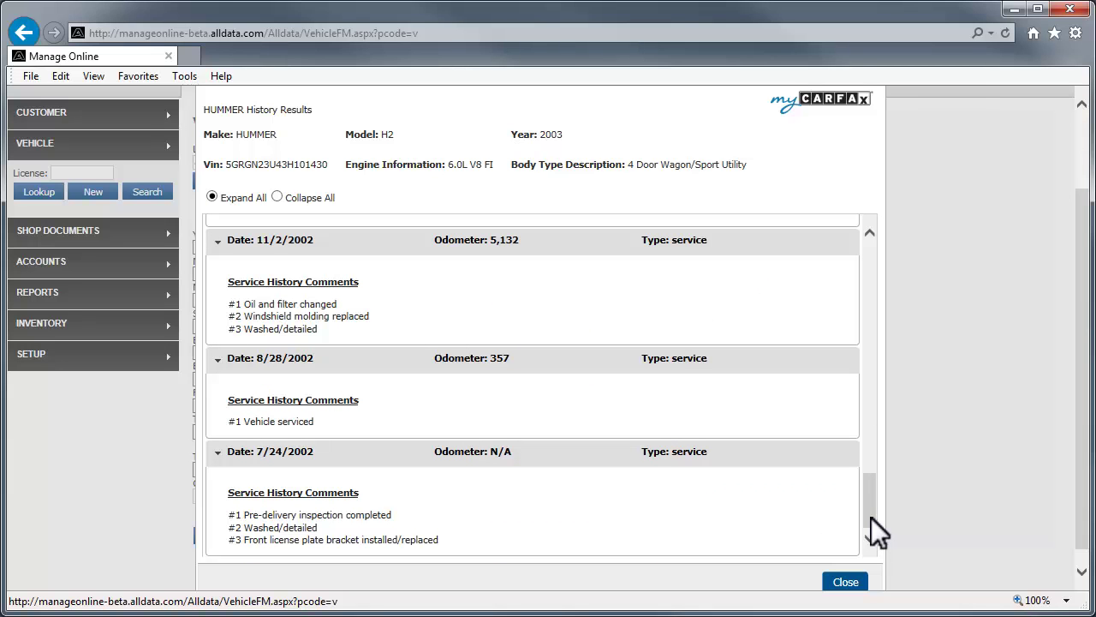
pyautogui.click(850, 581)
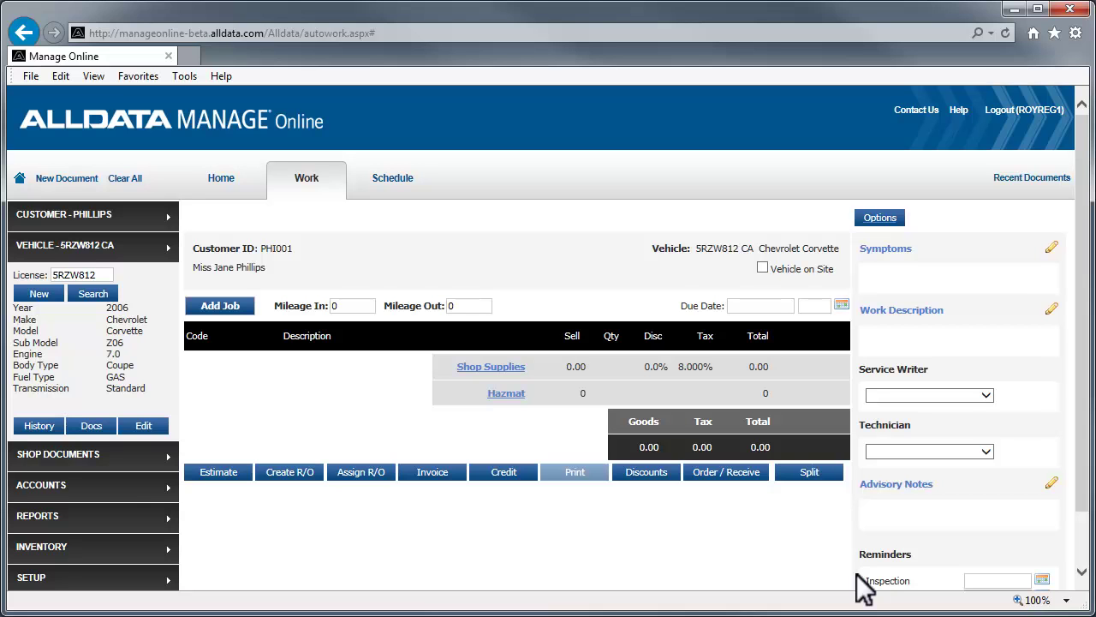
# Check the Corvette's local work history and its myCARFAX history, then clear all to a blank work order
pyautogui.click(39, 424)
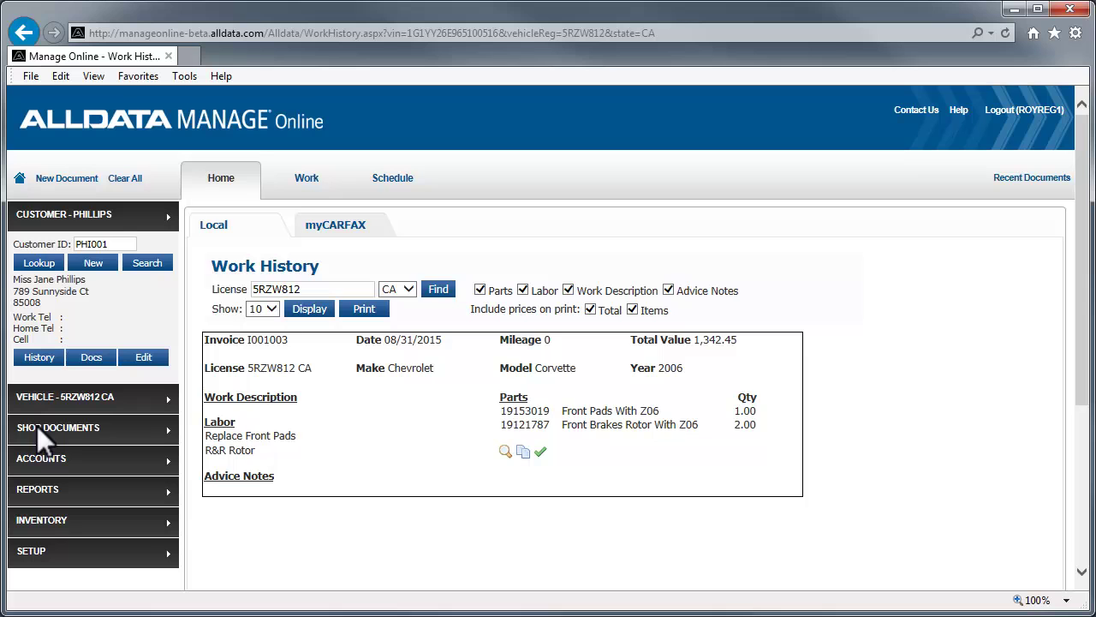
pyautogui.click(338, 227)
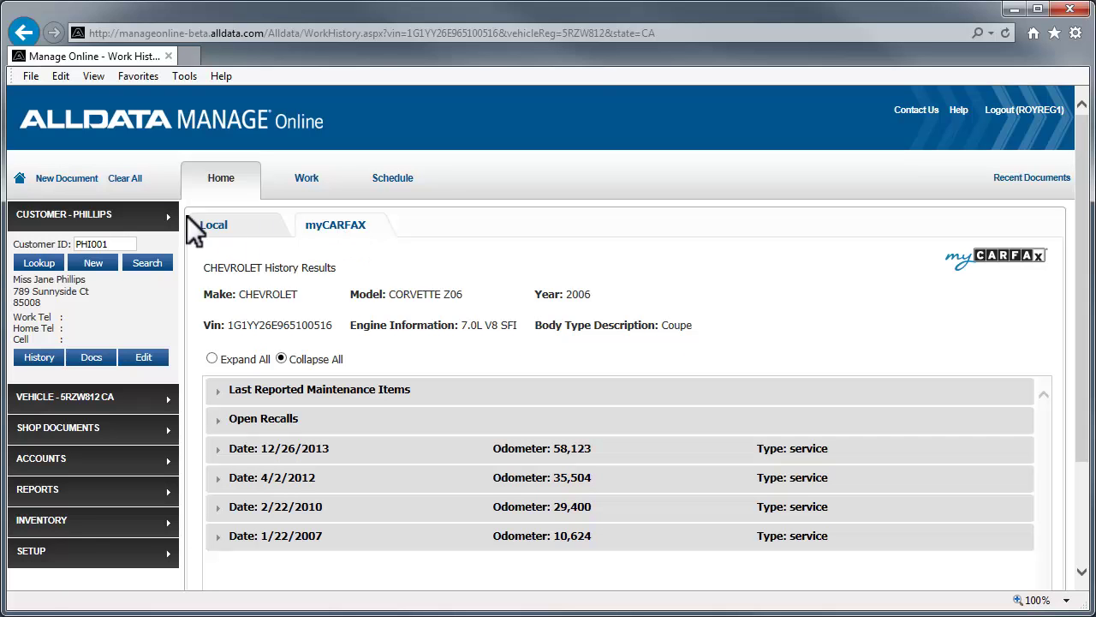
pyautogui.click(126, 178)
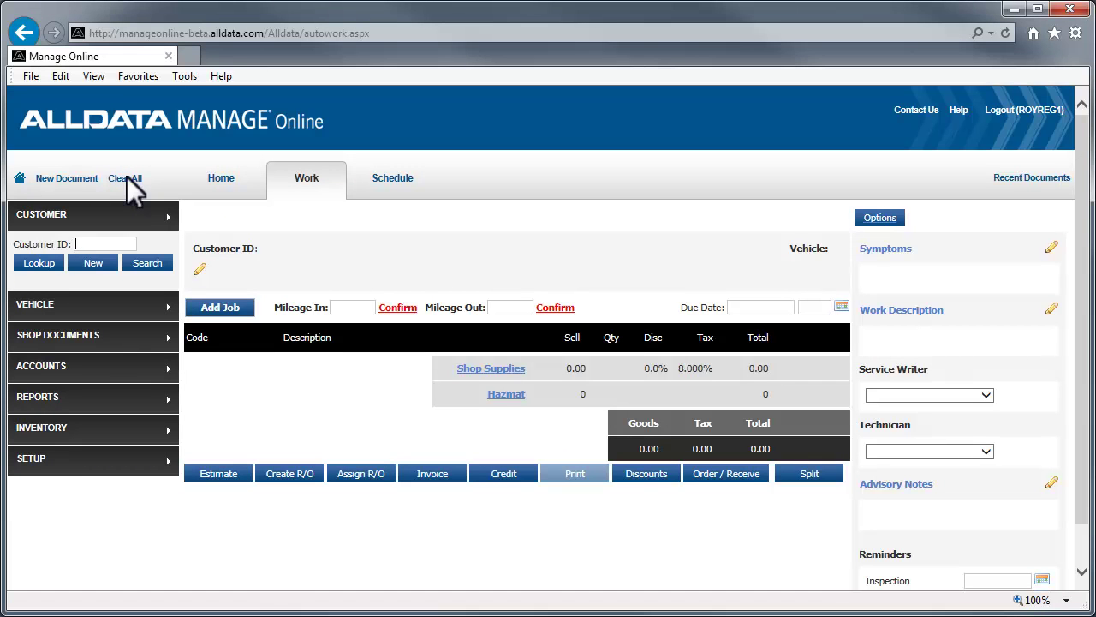
pyautogui.click(136, 395)
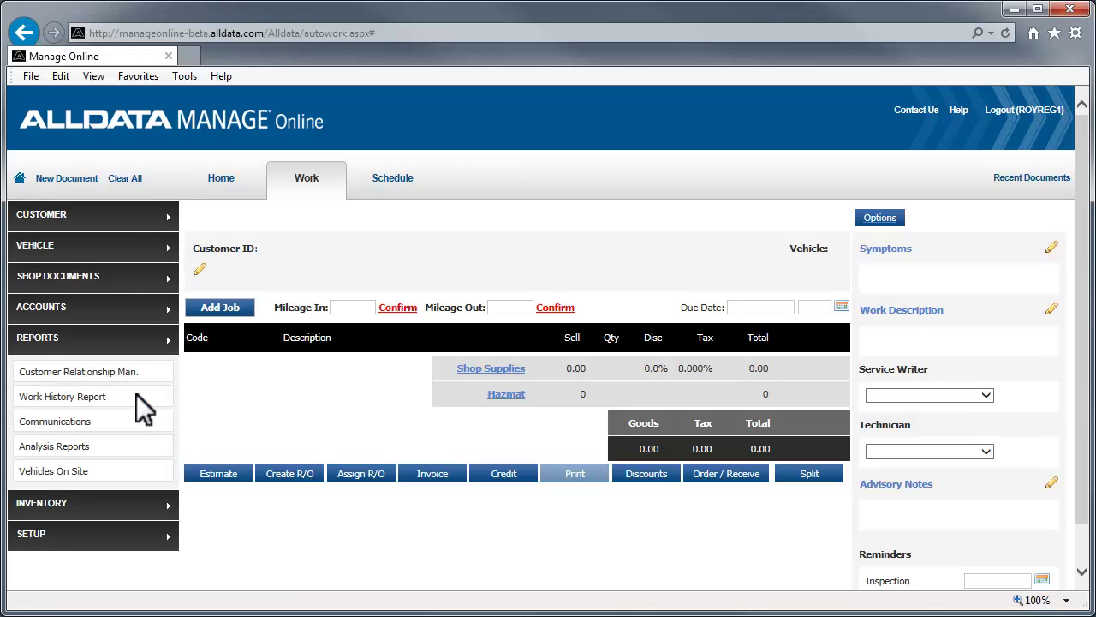
pyautogui.click(39, 396)
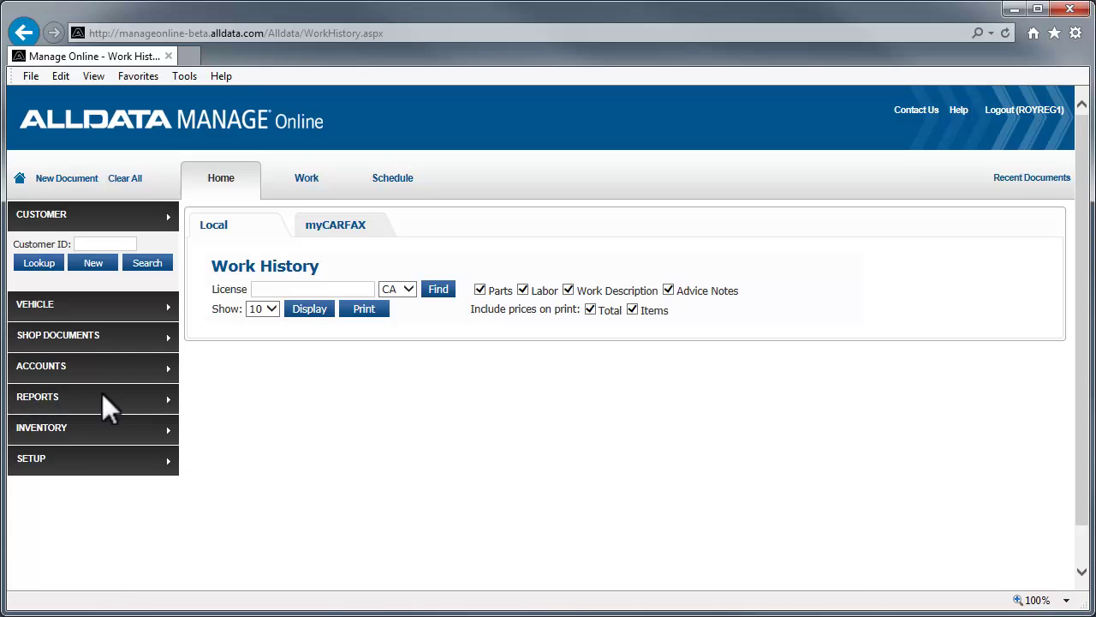
pyautogui.click(332, 283)
pyautogui.write('5RZW812')
pyautogui.click(317, 310)
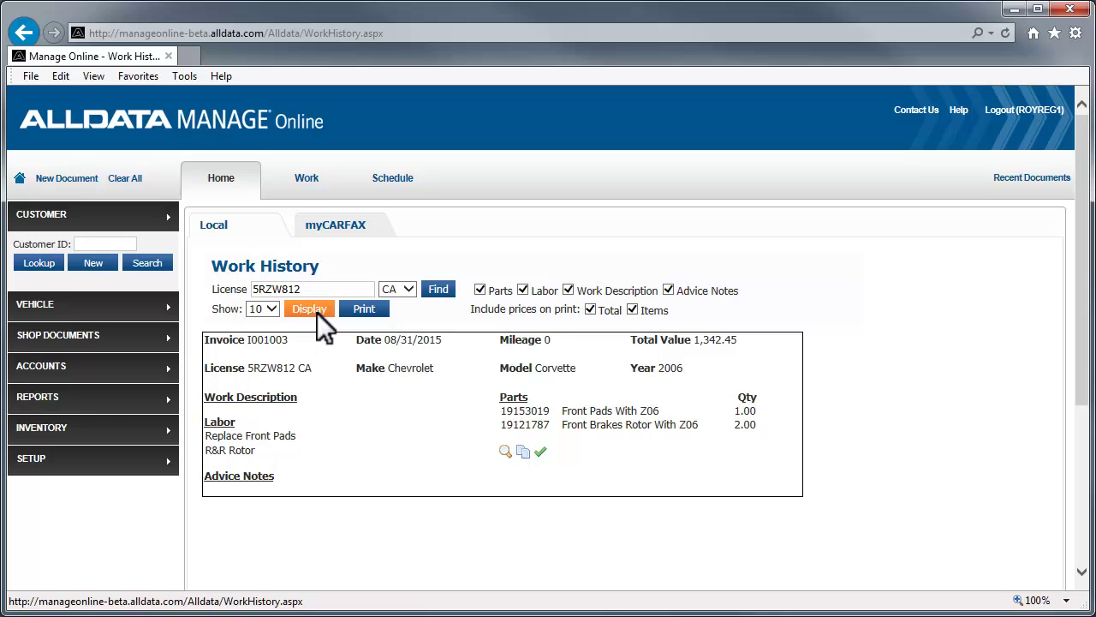
pyautogui.click(339, 224)
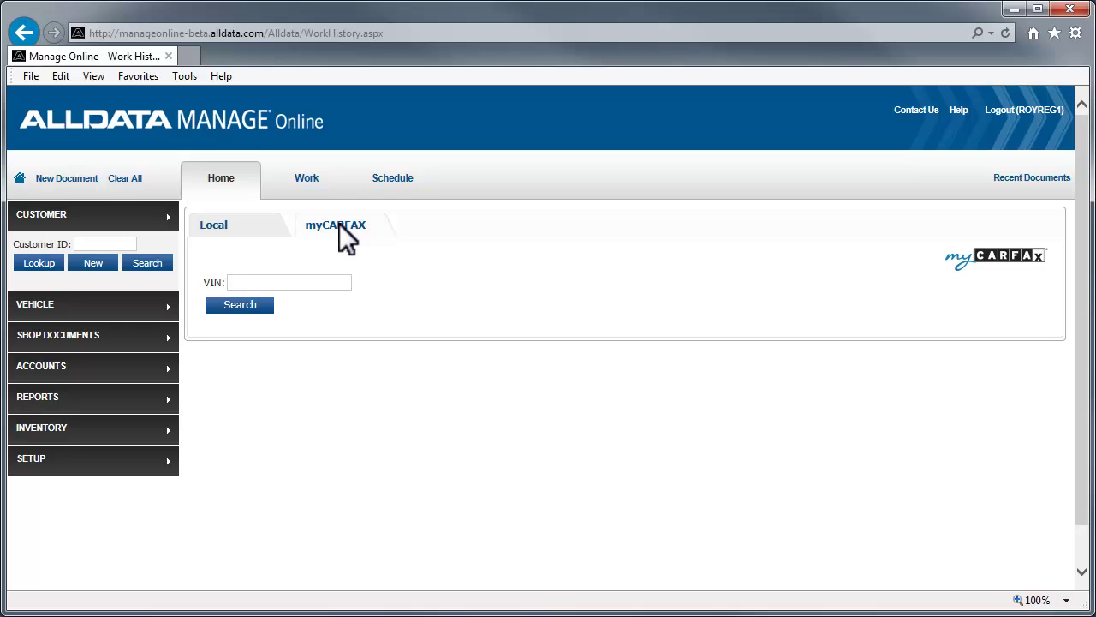
pyautogui.click(332, 282)
pyautogui.write('1g1yy26e965100516')
pyautogui.click(230, 298)
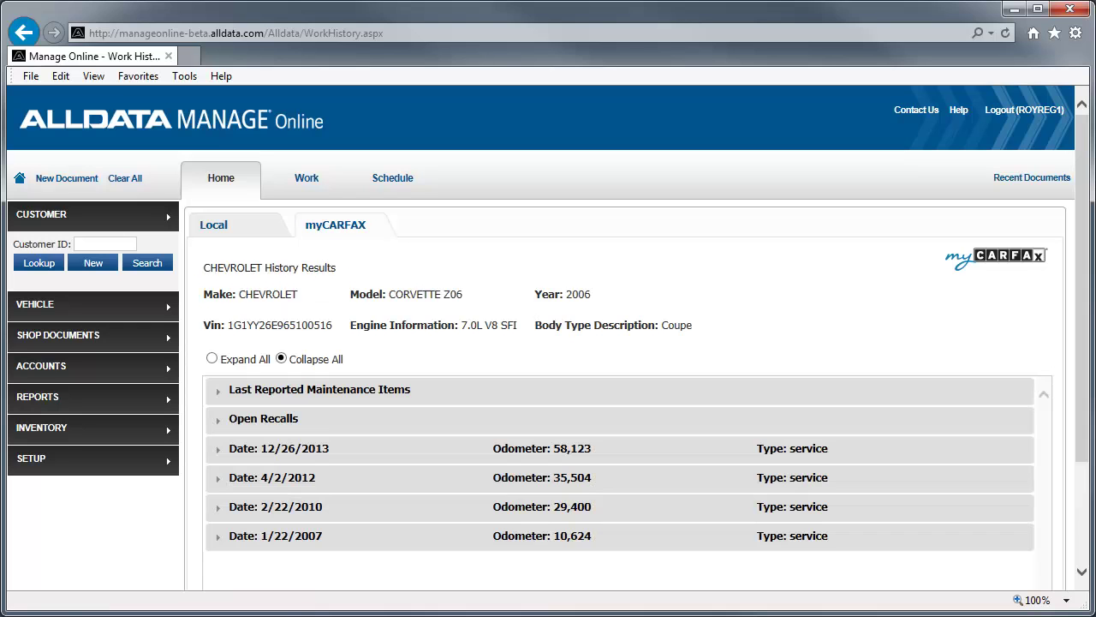